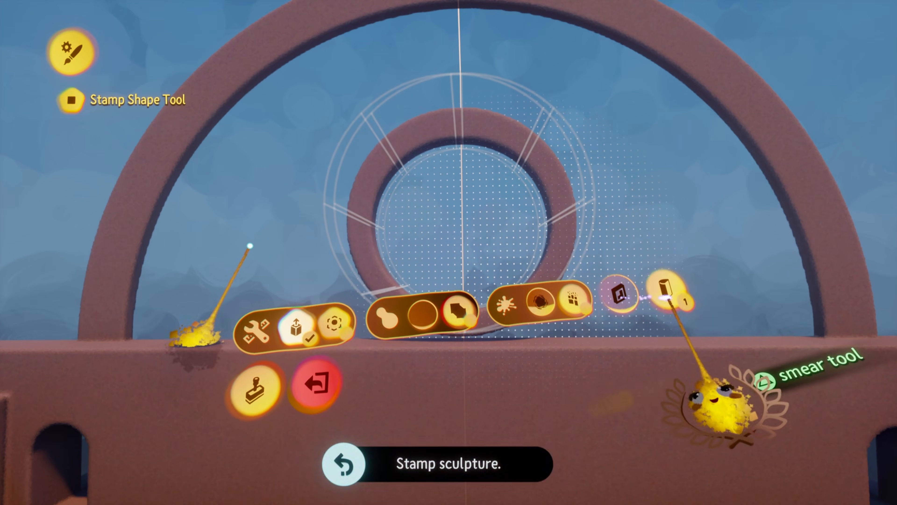
Step: Sculpt the station's circular window and arrange cloned tapered spokes radially around its central hub
click(624, 297)
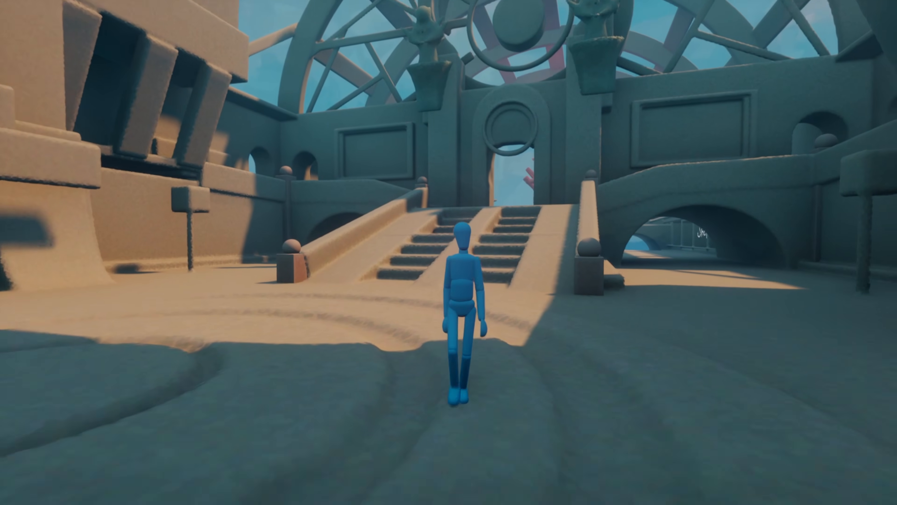
key(Escape)
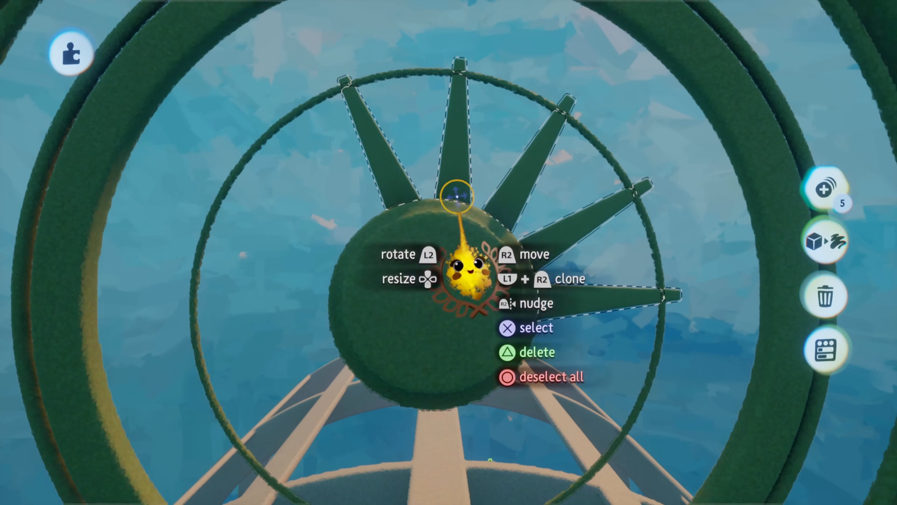
drag(335, 189, 346, 375)
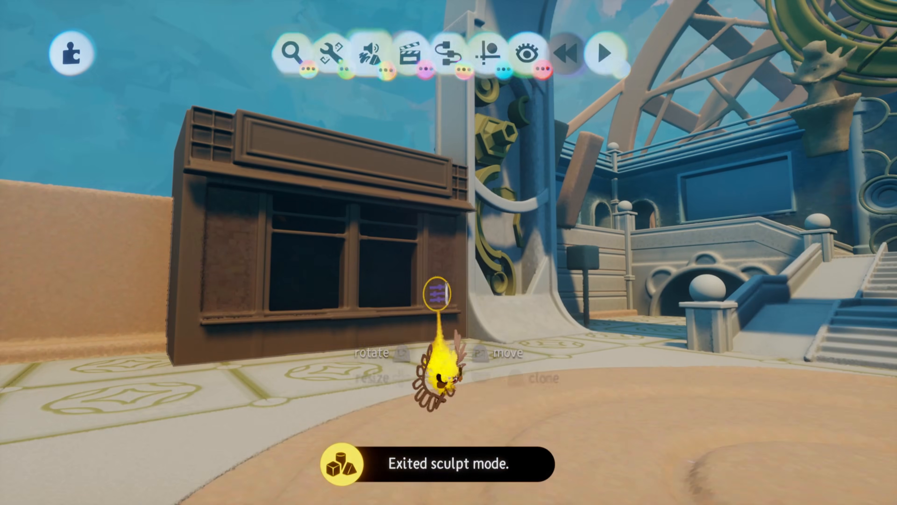
Step: Select the kiosk sculpture and adjust the stroke density in the hanging vine painting's Stroke Properties
click(439, 296)
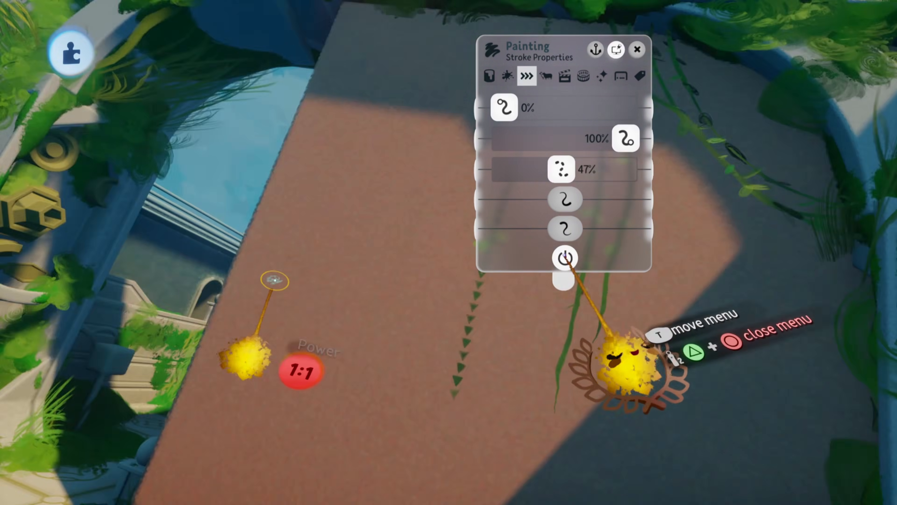
mouse_move(567, 169)
mouse_down()
mouse_move(590, 165)
mouse_move(578, 170)
mouse_up()
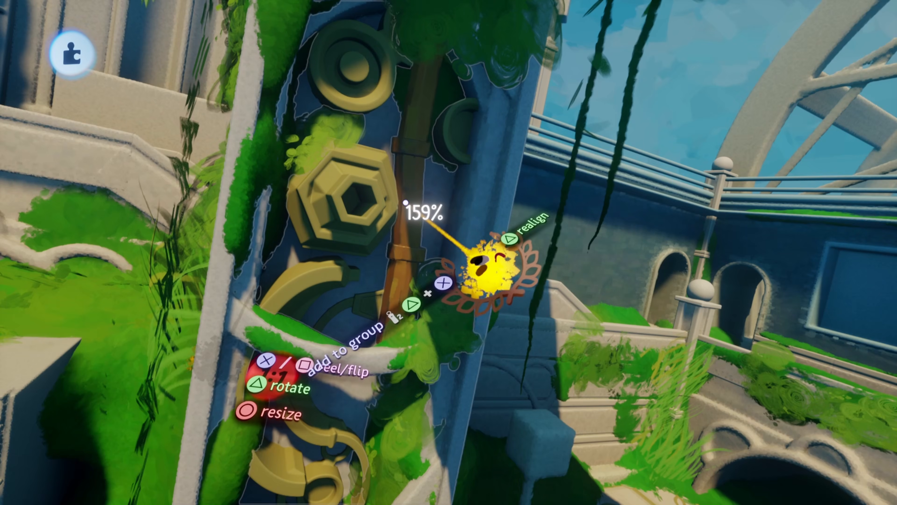
Step: Position the pipe pieces beside the hexagonal ornament and bring the curved elbow up to the open end of the straight pipe
drag(409, 209, 466, 237)
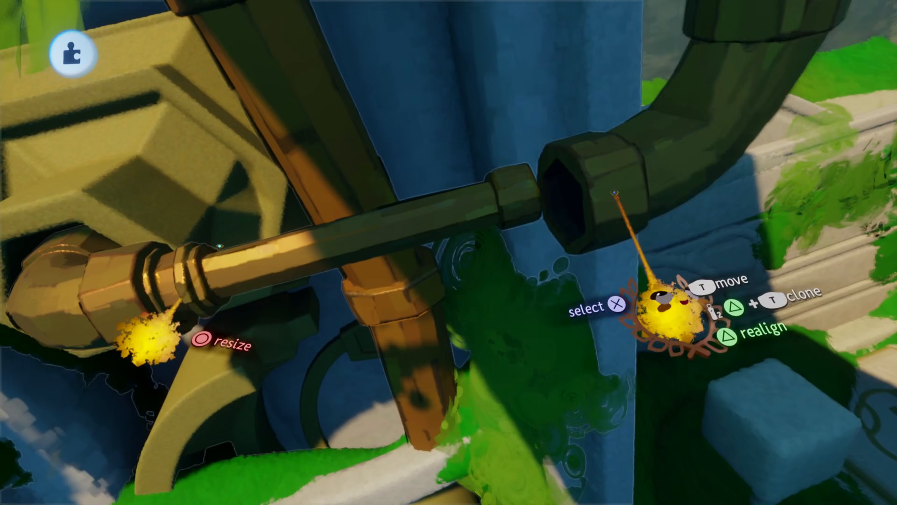
mouse_move(616, 194)
mouse_down()
mouse_move(526, 196)
mouse_move(518, 242)
mouse_move(499, 213)
mouse_up()
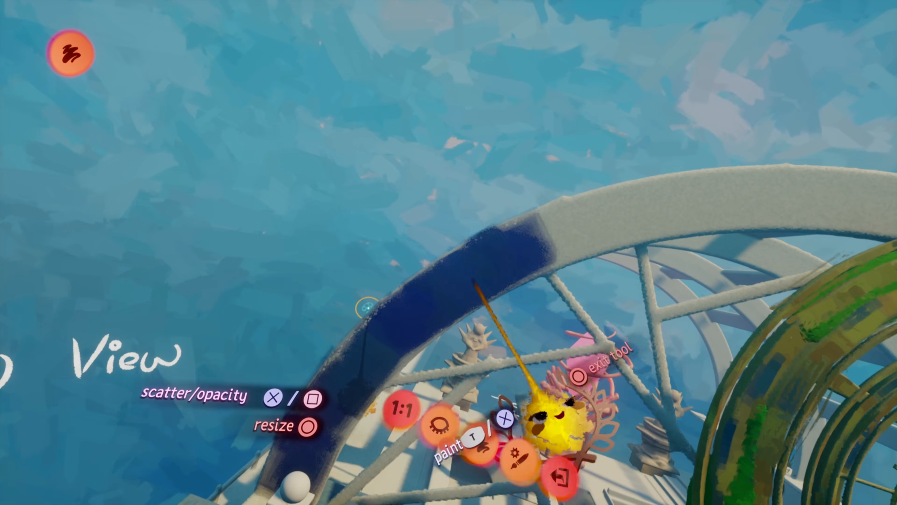
Step: Paint the large roof arch dark blue and smear a gold trim along its edge
click(500, 269)
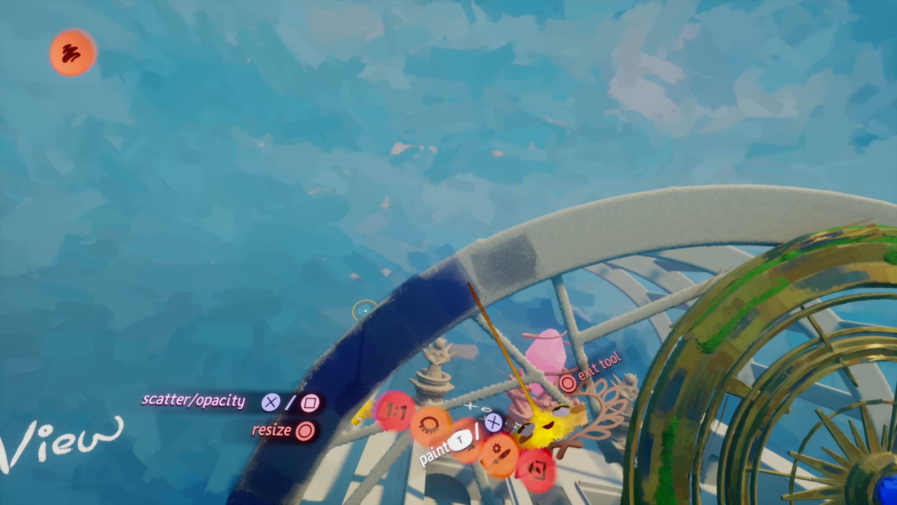
click(498, 263)
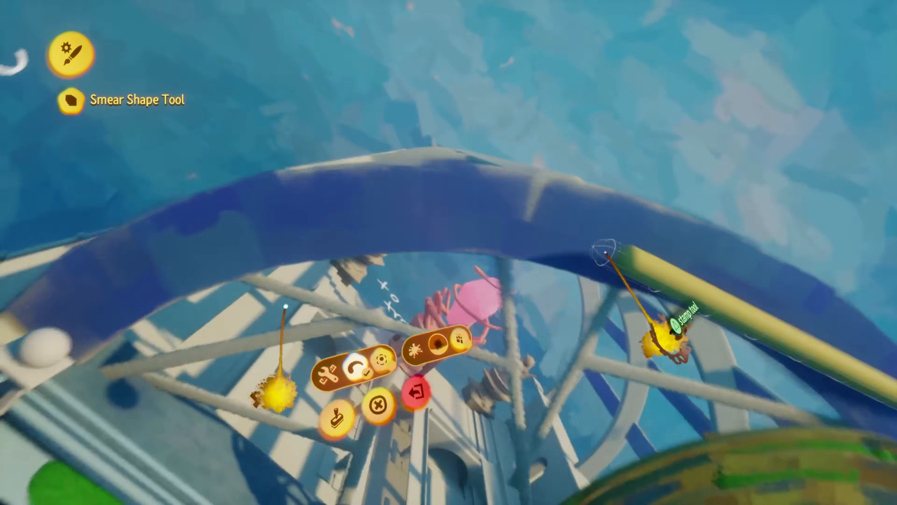
drag(605, 248, 425, 324)
mouse_move(571, 260)
mouse_down()
mouse_move(520, 186)
mouse_move(519, 124)
mouse_move(533, 306)
mouse_move(536, 114)
mouse_move(551, 140)
mouse_move(546, 151)
mouse_up()
drag(475, 240, 510, 199)
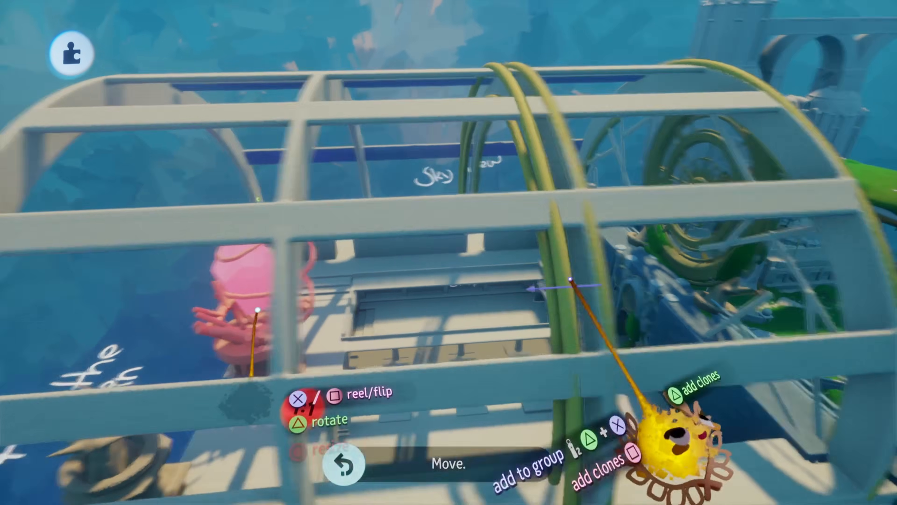
Step: Clone the gold arch trim along the roof framework and place the gold-lined wall panel beside the post
mouse_move(585, 365)
mouse_down()
mouse_move(517, 296)
mouse_move(461, 324)
mouse_move(453, 351)
mouse_move(557, 332)
mouse_move(619, 334)
mouse_move(512, 310)
mouse_move(597, 310)
mouse_up()
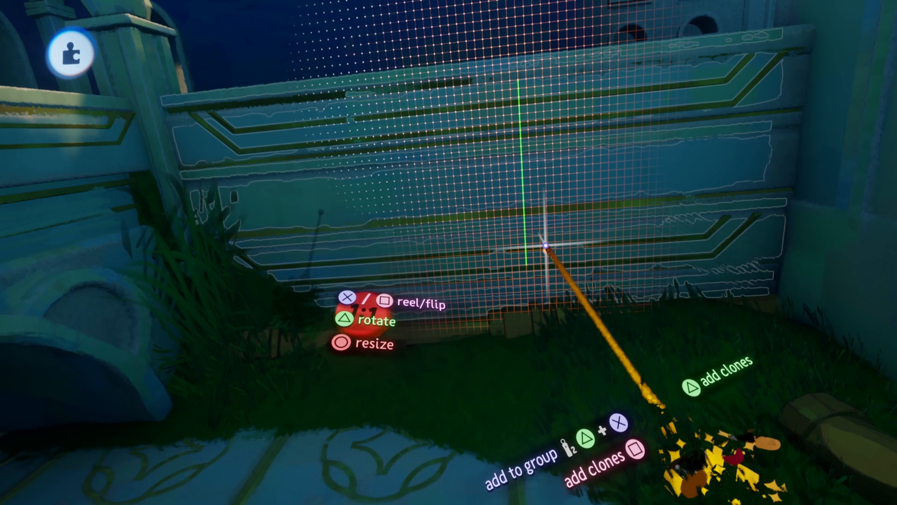
click(545, 252)
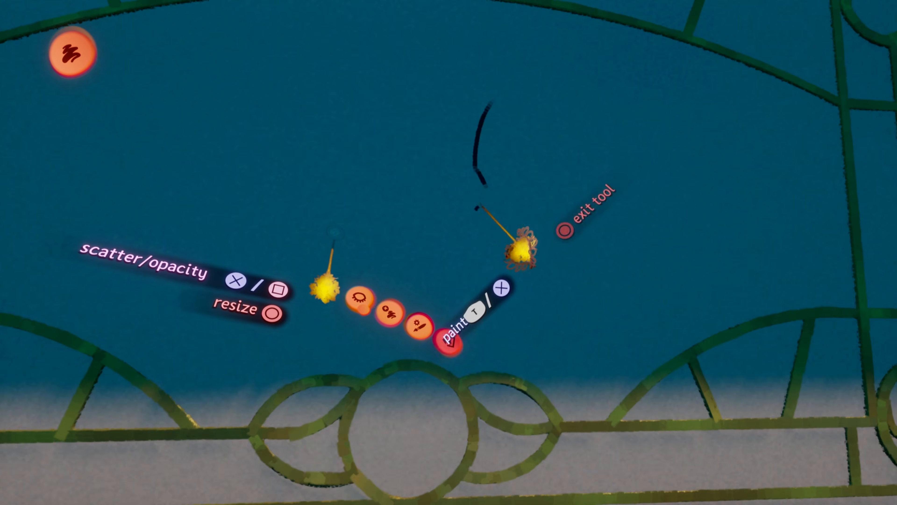
Step: Paint a black line-art face in profile on the blue mural panel and position the dragon head drawing opposite it
mouse_move(487, 187)
mouse_down()
mouse_move(447, 228)
mouse_move(452, 253)
mouse_up()
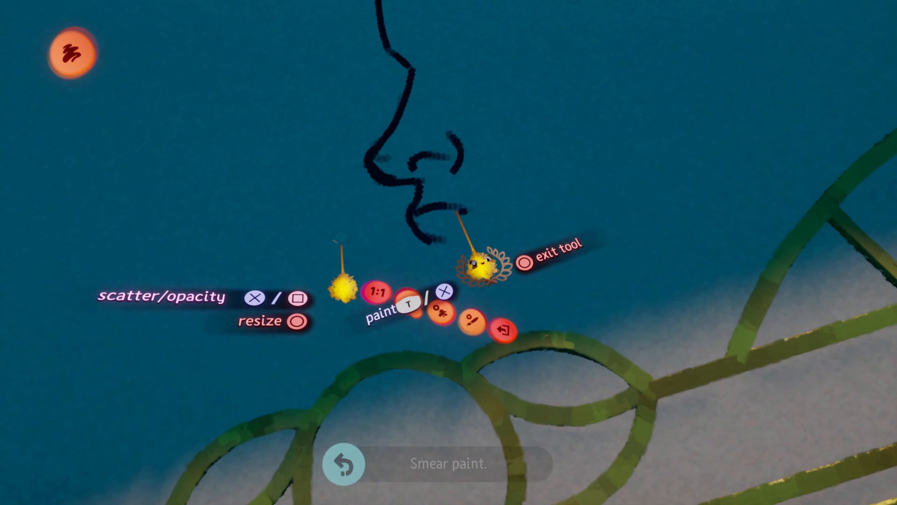
mouse_move(467, 221)
mouse_down()
mouse_move(533, 216)
mouse_move(554, 190)
mouse_up()
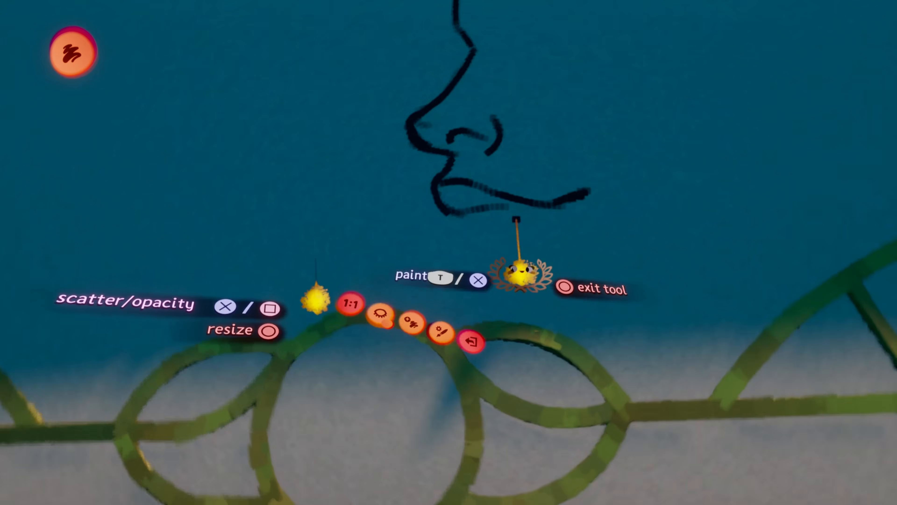
drag(475, 216, 466, 234)
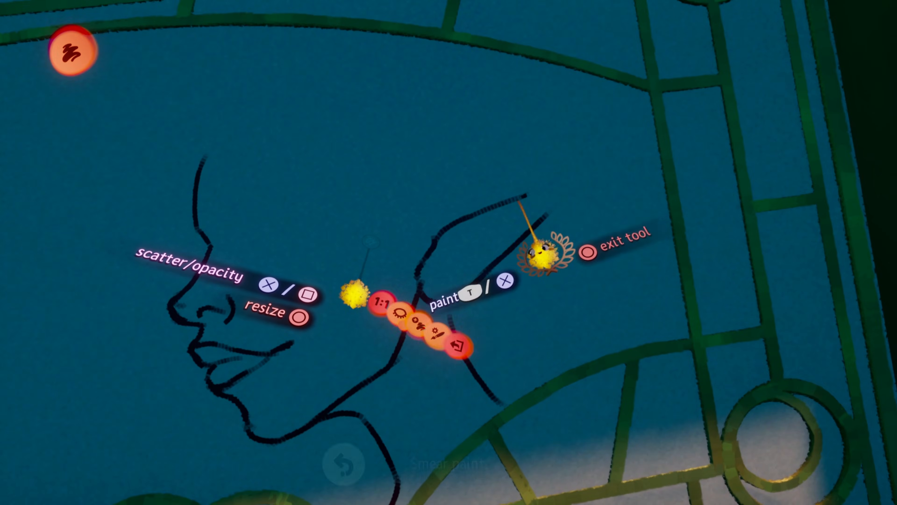
drag(537, 201, 568, 182)
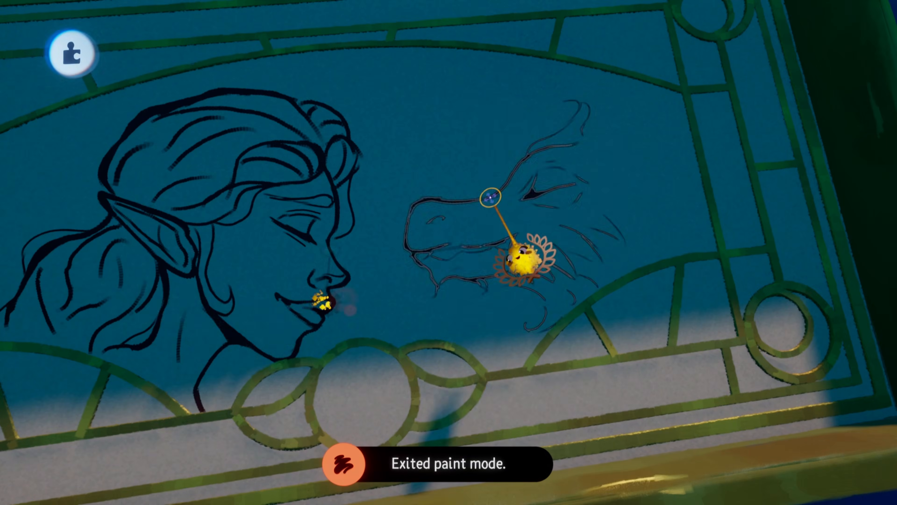
mouse_move(490, 197)
mouse_down()
mouse_move(495, 217)
mouse_move(408, 223)
mouse_move(448, 237)
mouse_up()
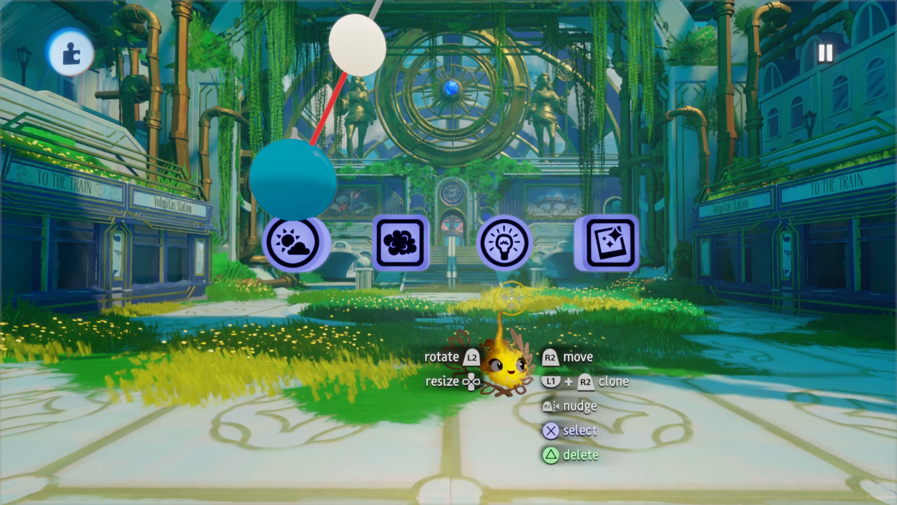
Step: Adjust the light direction of the Sun & Sky gadget and change its sky tint colour
drag(308, 248, 565, 244)
drag(618, 116, 597, 156)
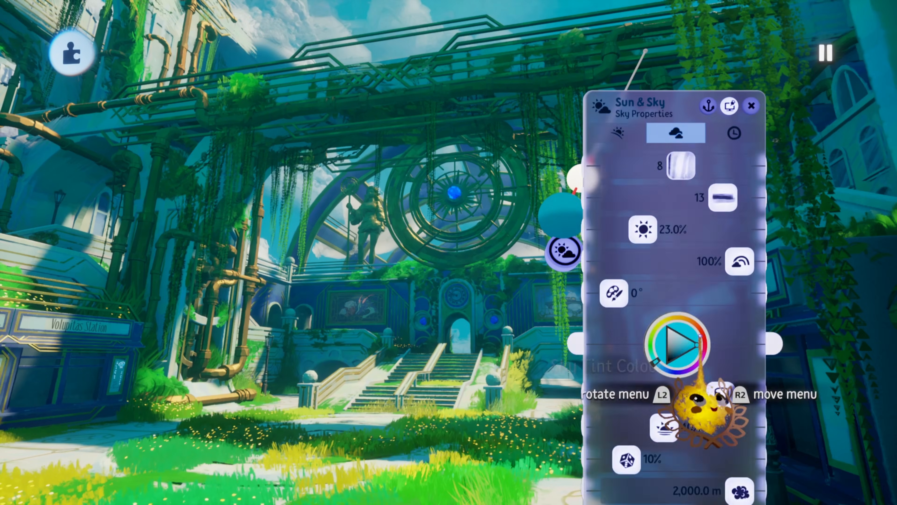
drag(670, 348, 670, 263)
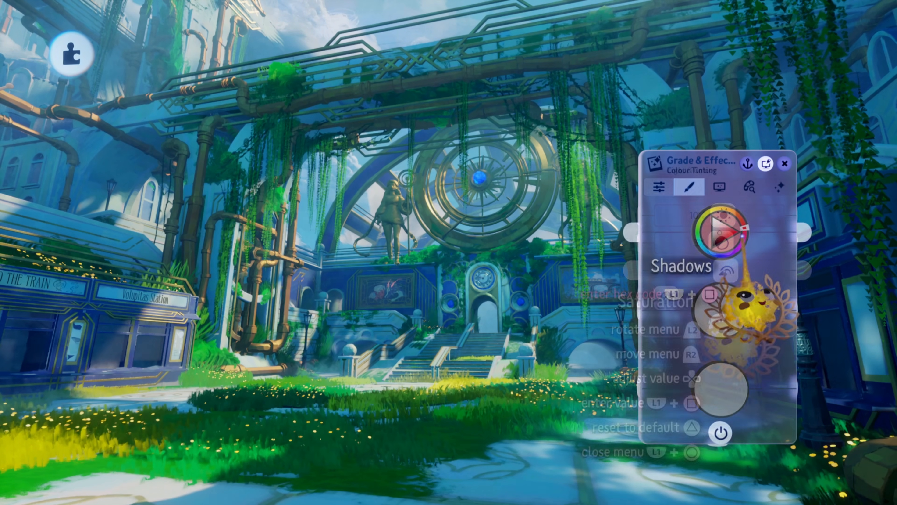
Step: Try out different Shadows and Mid-Tones tint colours in the Grade & Effects colour tinting
drag(731, 236, 718, 256)
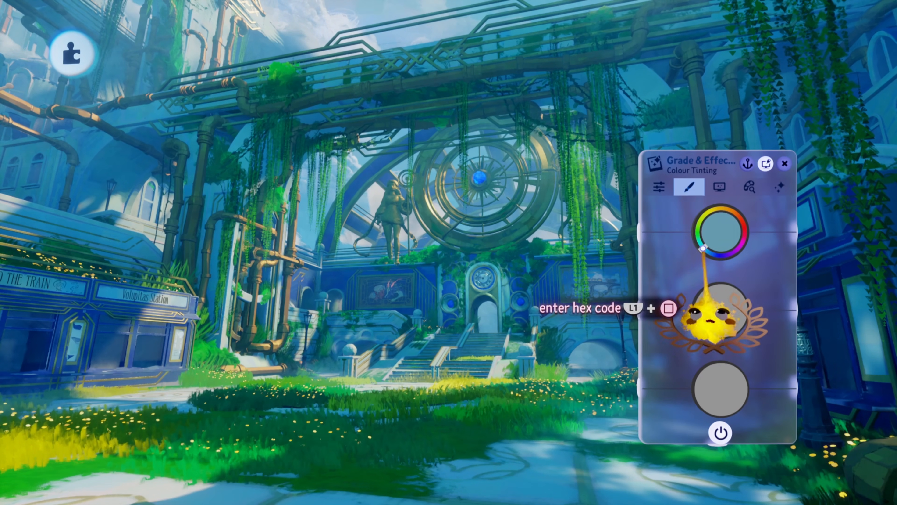
drag(702, 230, 706, 237)
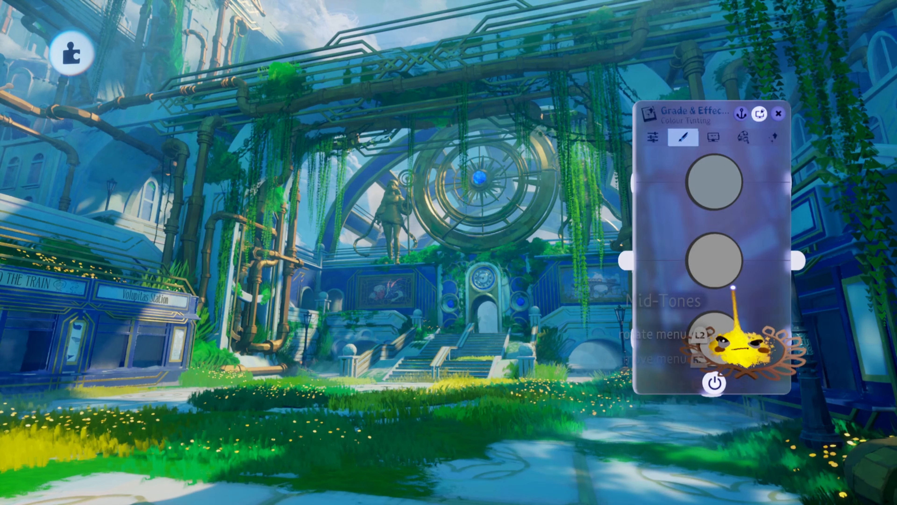
mouse_move(711, 263)
mouse_down()
mouse_move(691, 243)
mouse_move(697, 253)
mouse_up()
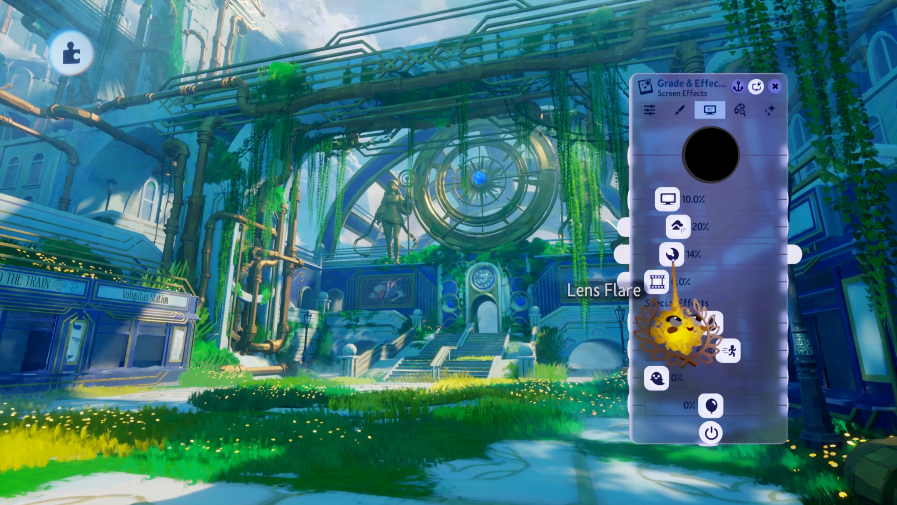
Step: Adjust the Lens Flare amount and the effect above it in the Grade & Effects screen effects
drag(672, 261, 669, 259)
drag(680, 229, 720, 229)
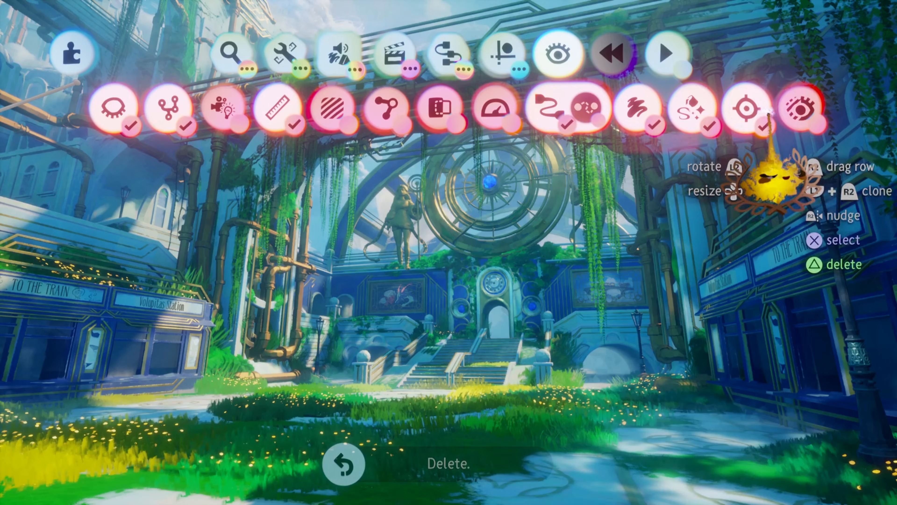
Step: Switch the scene to a greyscale view and compare its values with the effect's Power change undone and redone
click(801, 109)
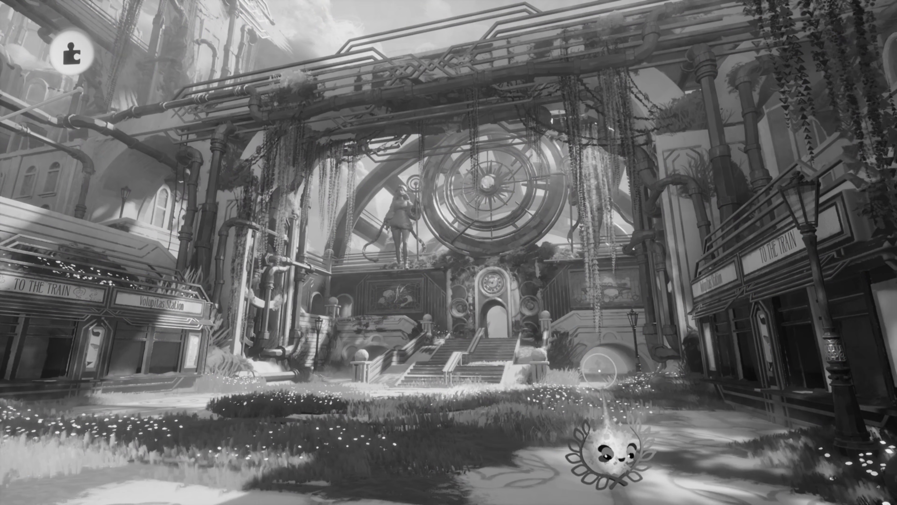
key(ctrl+y)
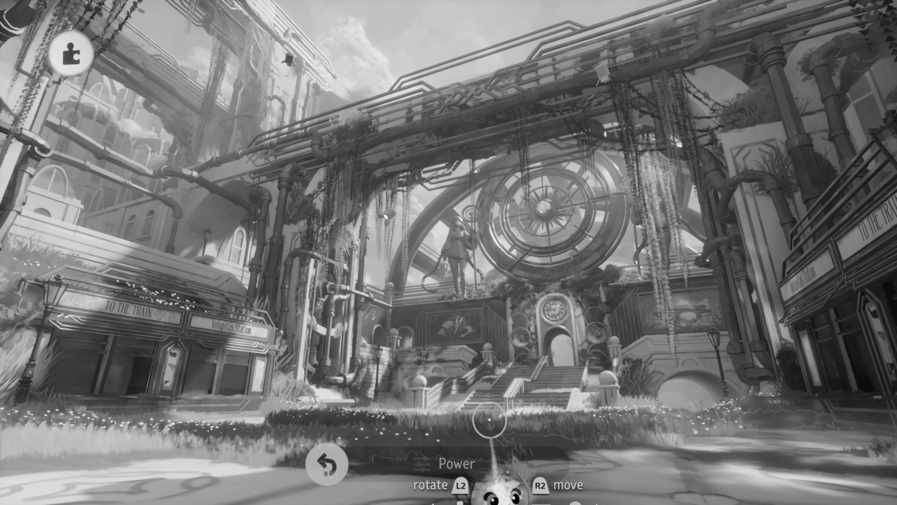
key(ctrl+z)
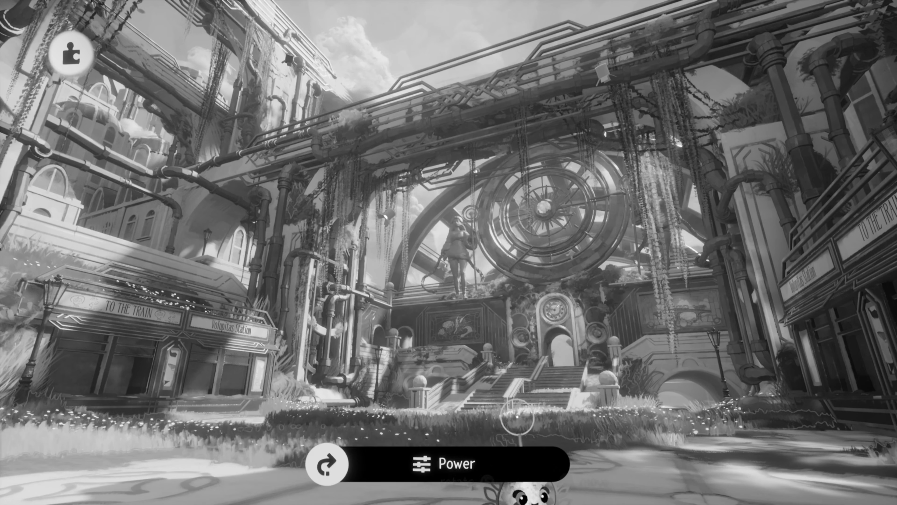
key(ctrl+y)
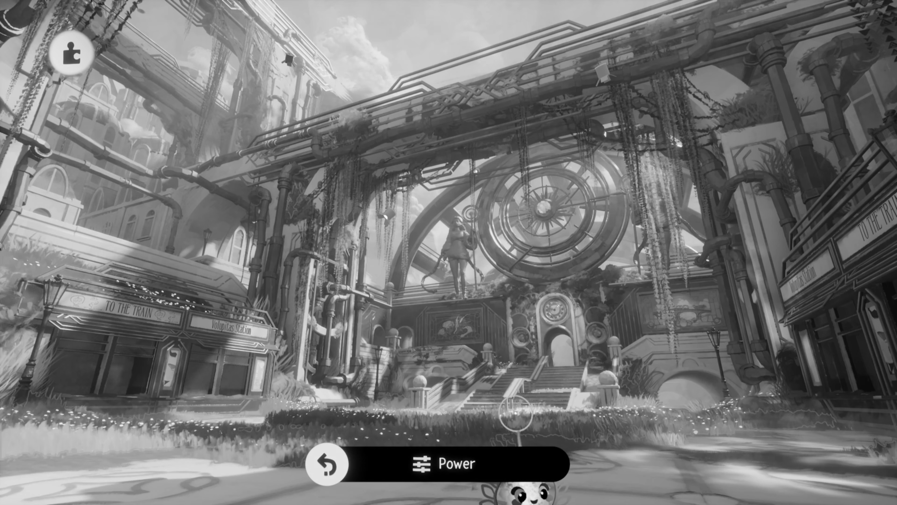
key(ctrl+z)
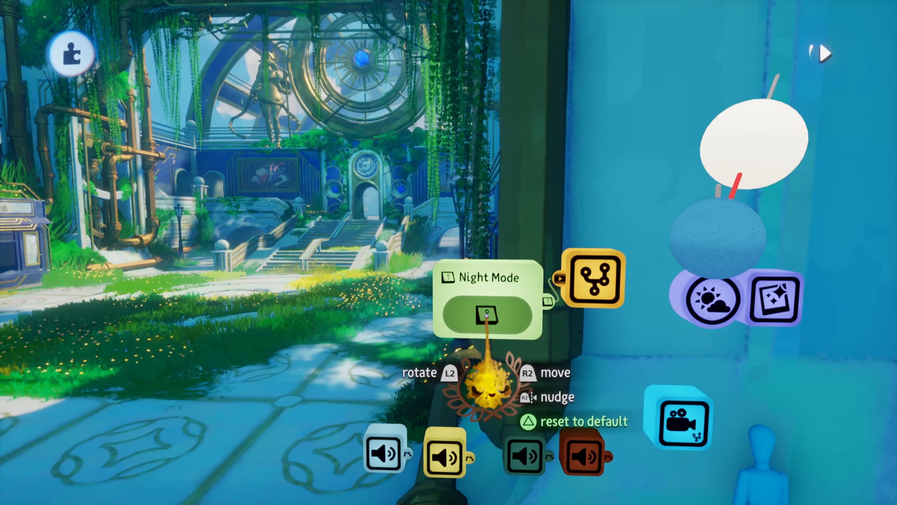
Step: Turn on Night Mode and view the lamp-lit plaza through the scene camera
click(487, 317)
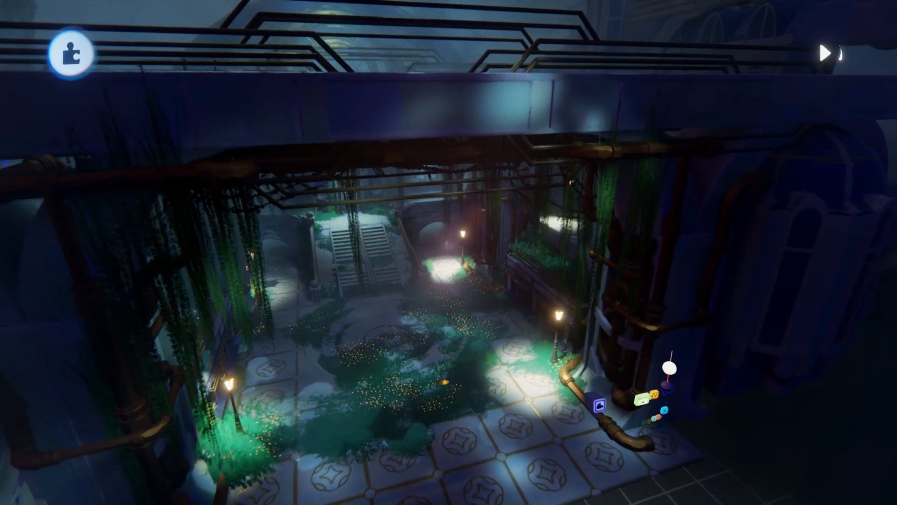
click(317, 425)
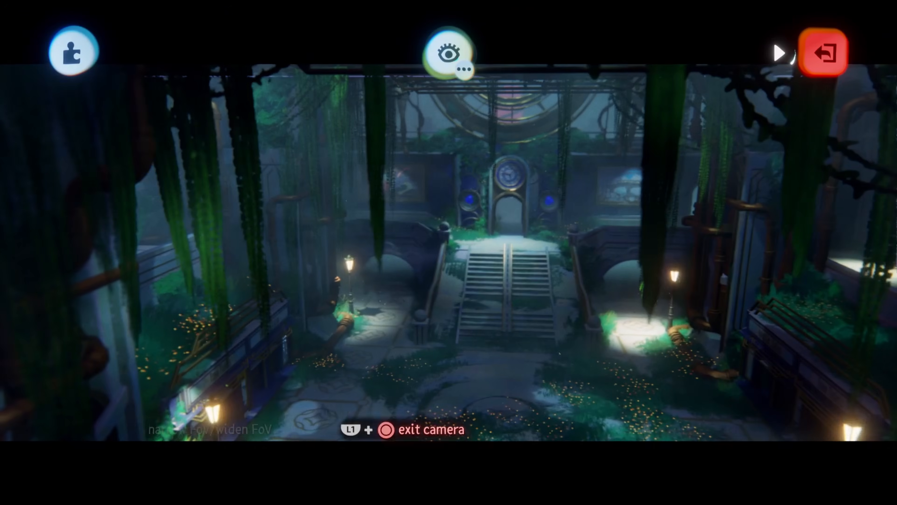